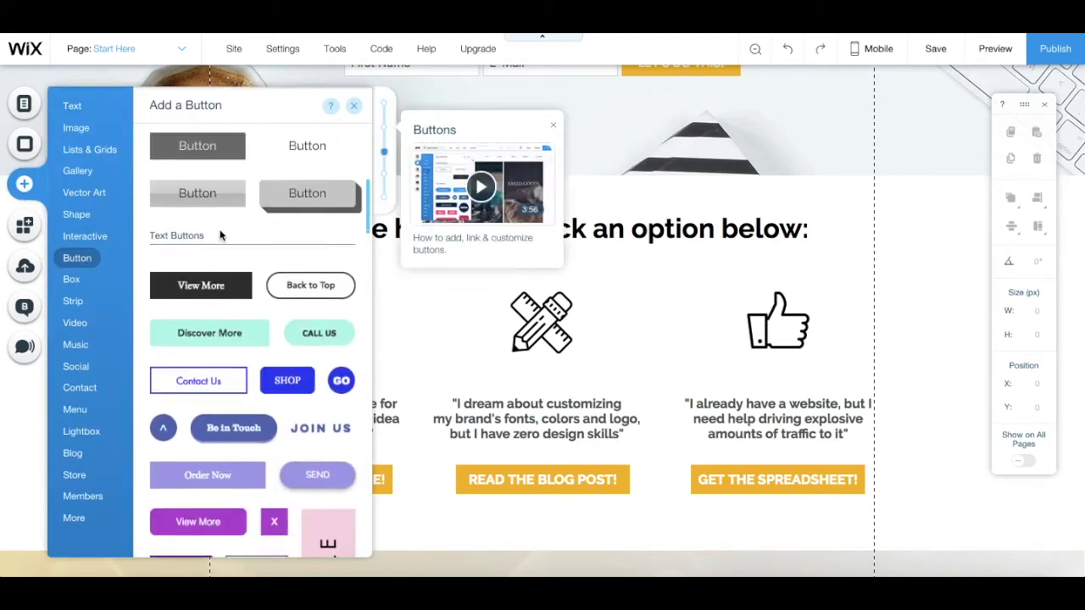
Step: Add the bold orange preset button from My Buttons and place it in the strip with the coffee photo, at about X 316, Y 722
scroll(227, 280, up, 2)
click(227, 281)
drag(542, 315, 472, 145)
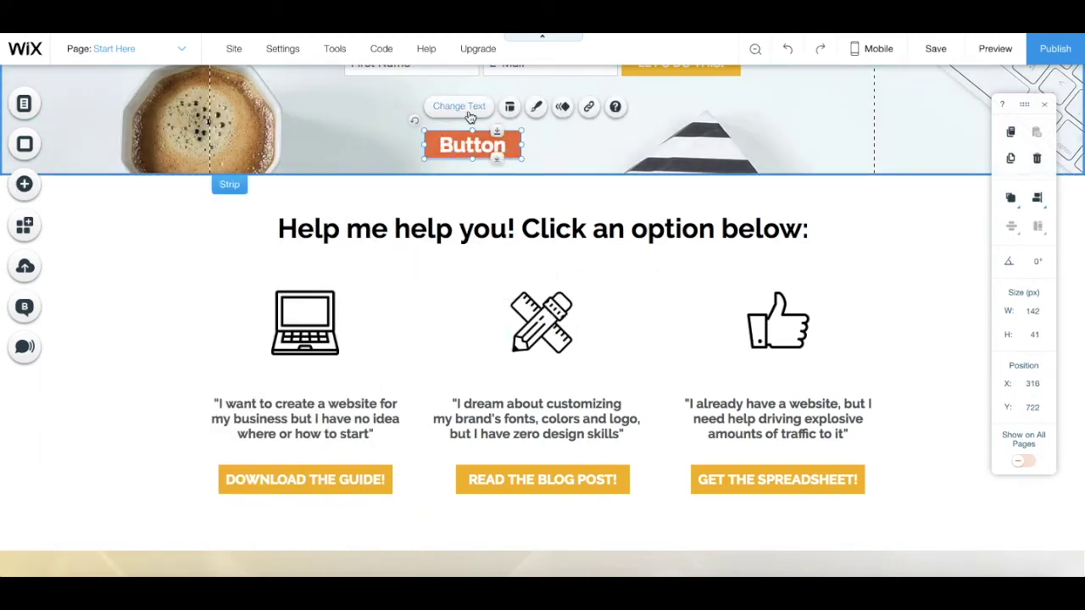
Step: Label the orange button "Click here now!" and link it to the Start Here page
click(459, 107)
text(Click here now!)
click(708, 261)
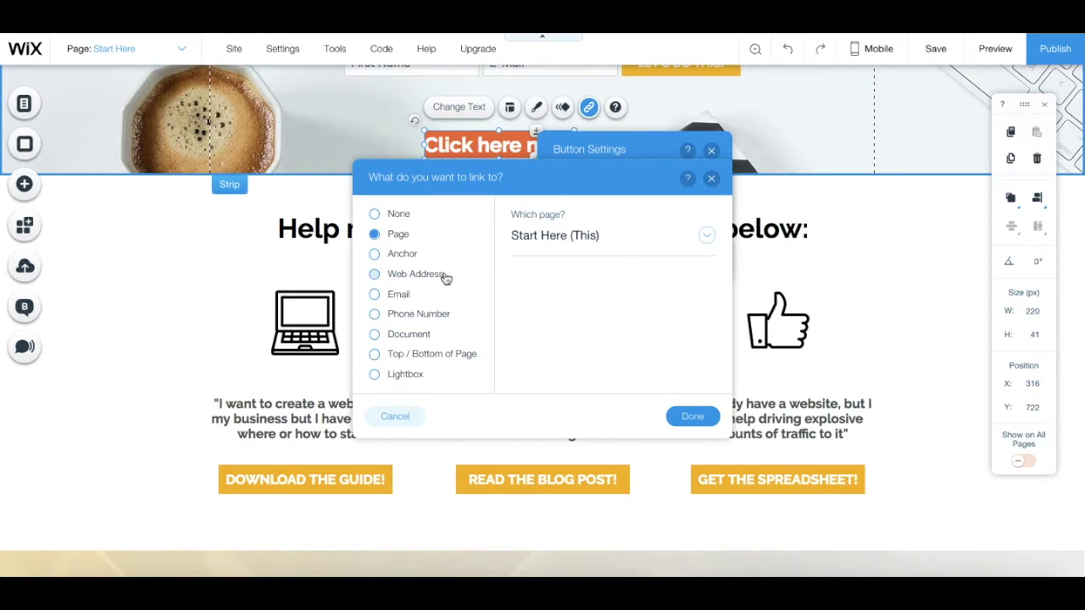
click(682, 414)
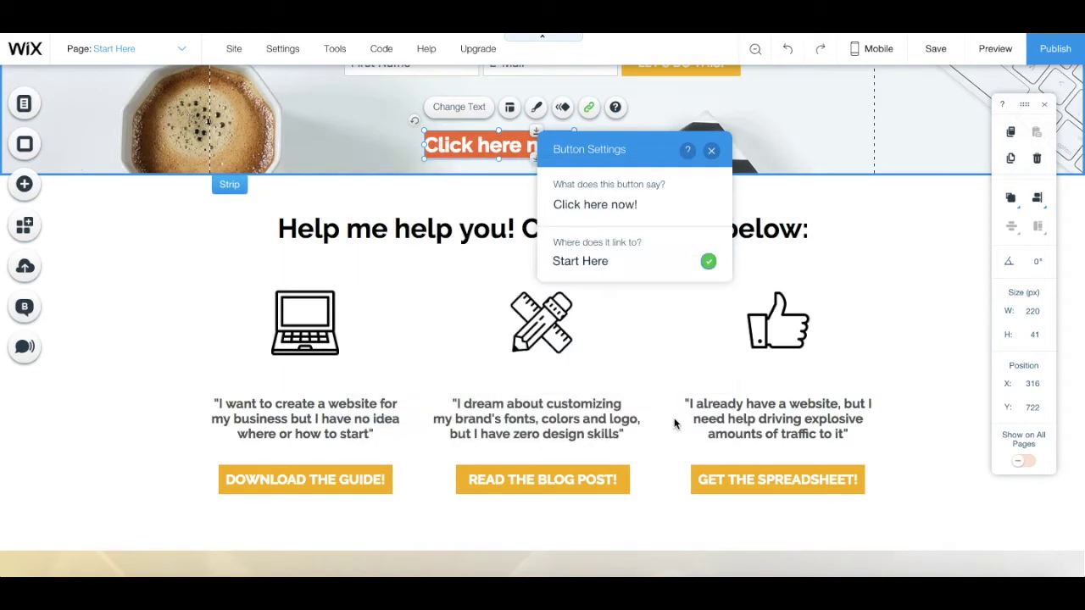
Step: Review the "Click here now!" button's link, layout, design customization and animation options
click(589, 107)
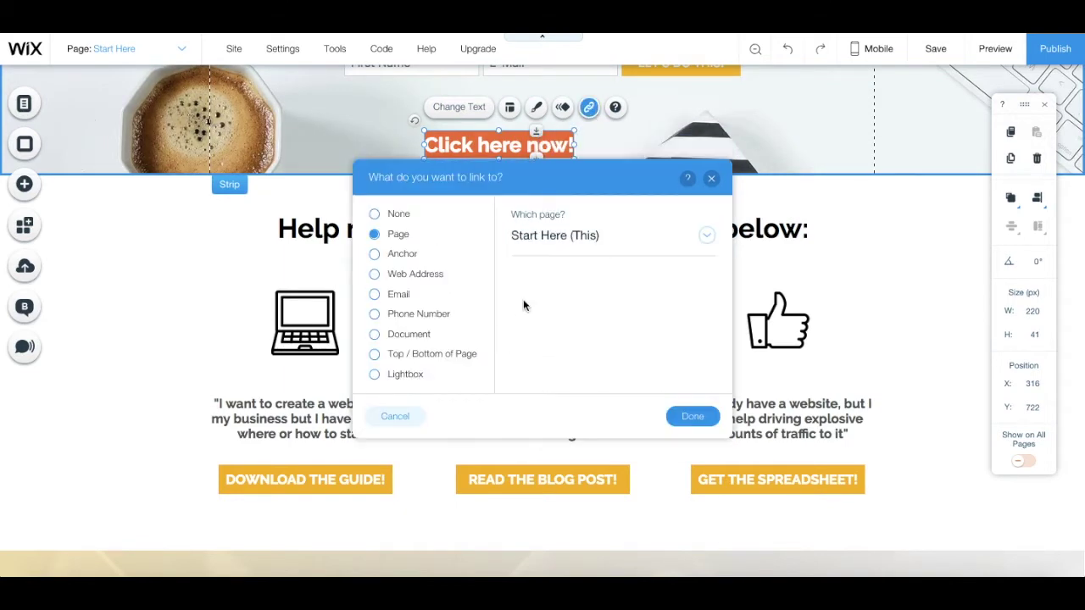
click(508, 111)
click(535, 107)
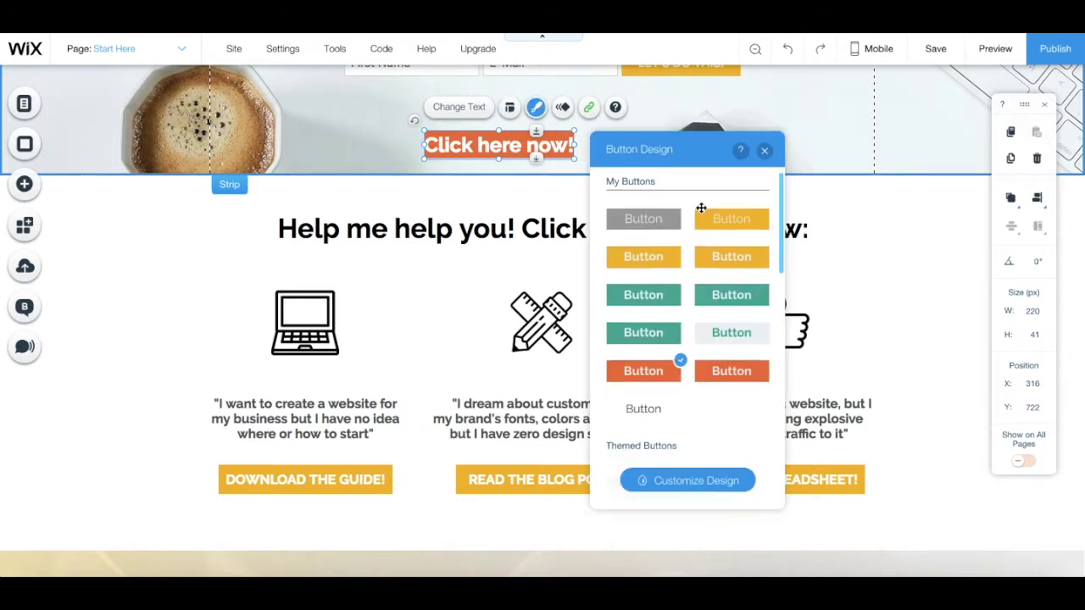
scroll(695, 417, down, 3)
click(673, 477)
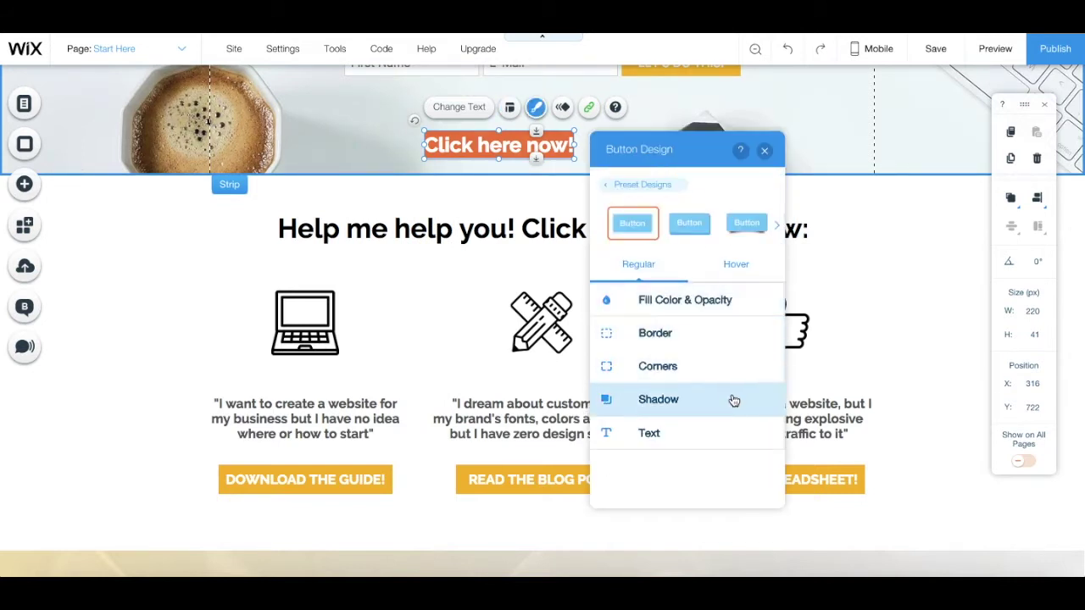
click(655, 305)
click(763, 149)
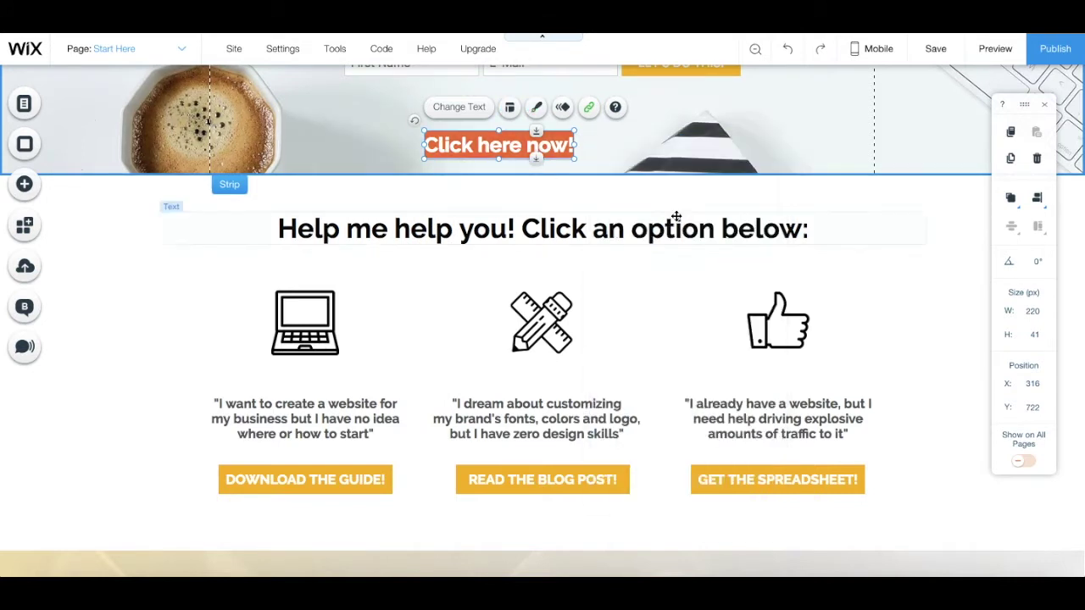
click(563, 110)
click(387, 139)
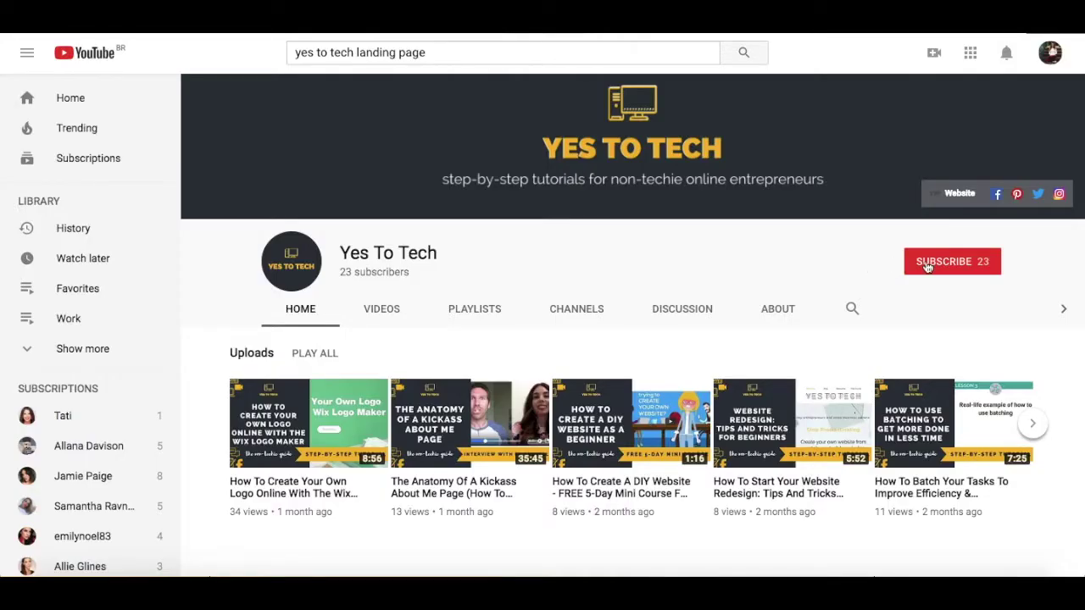
Step: Switch to YouTube and subscribe to the Yes To Tech channel with its notifications turned on
click(927, 265)
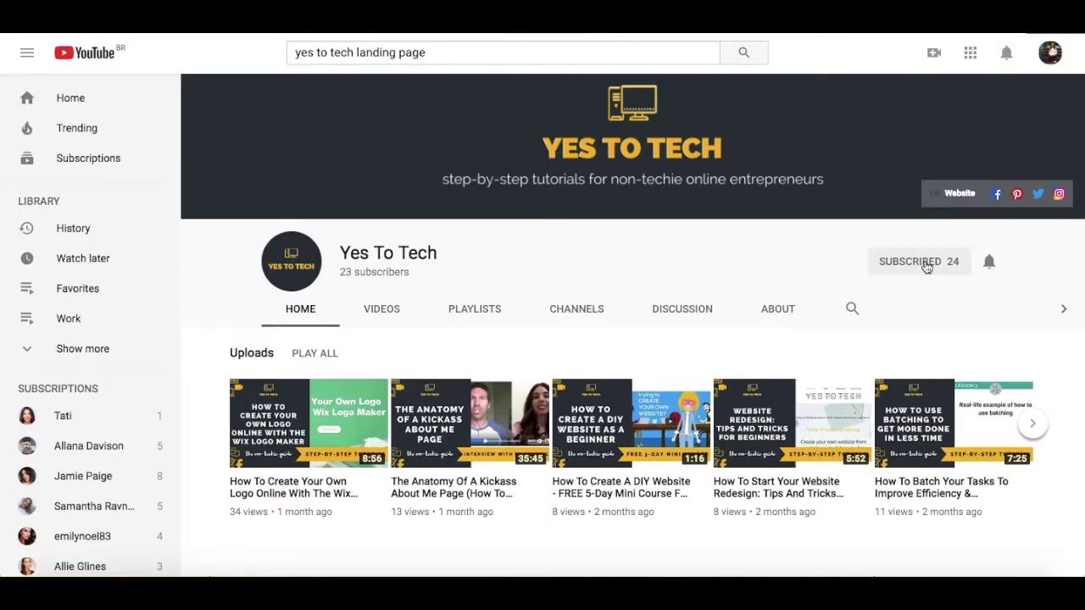
click(989, 263)
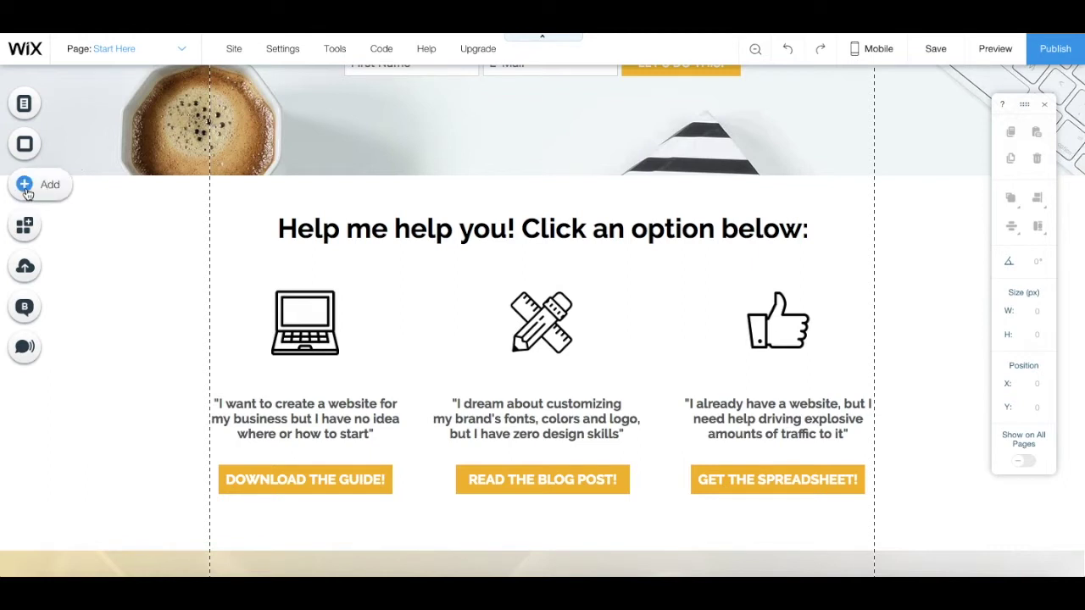
Step: In the Wix editor, add a bold orange My Buttons preset and place it in the coffee photo strip at about X 316, Y 722
click(25, 186)
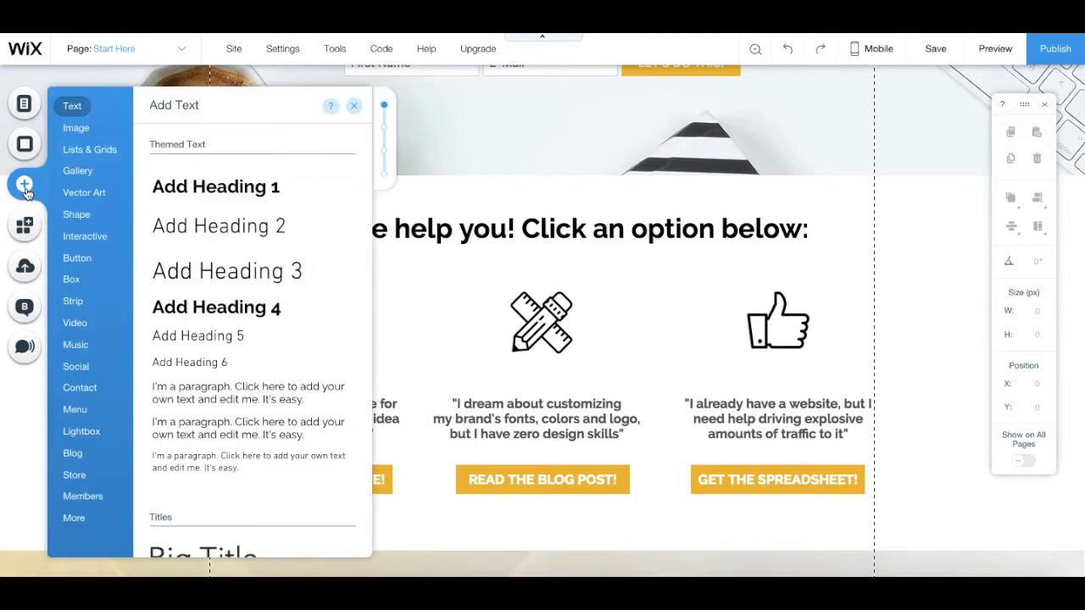
mouse_move(84, 259)
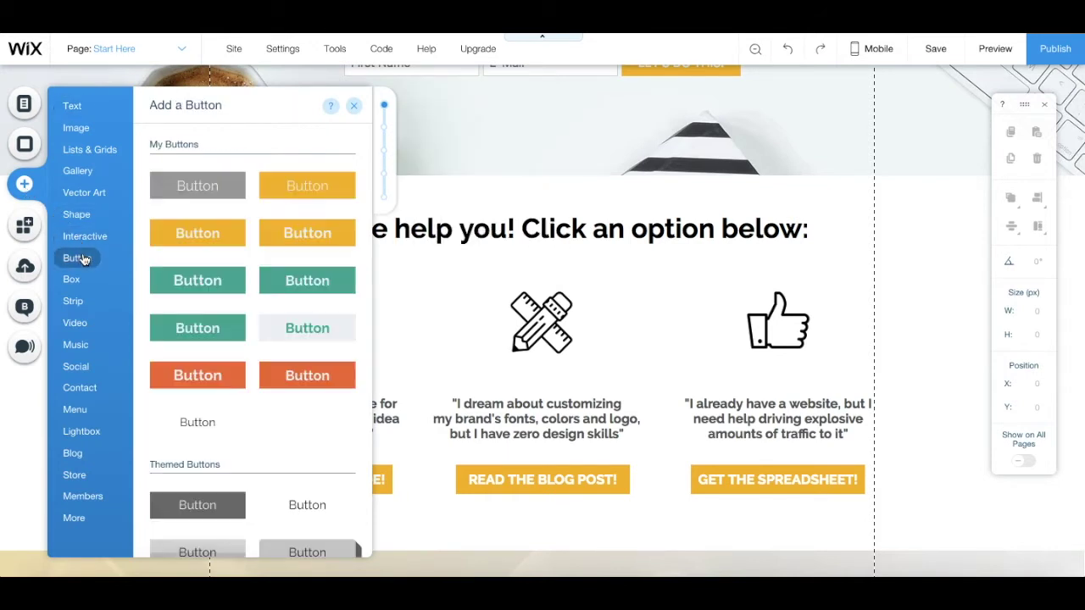
scroll(219, 236, down, 2)
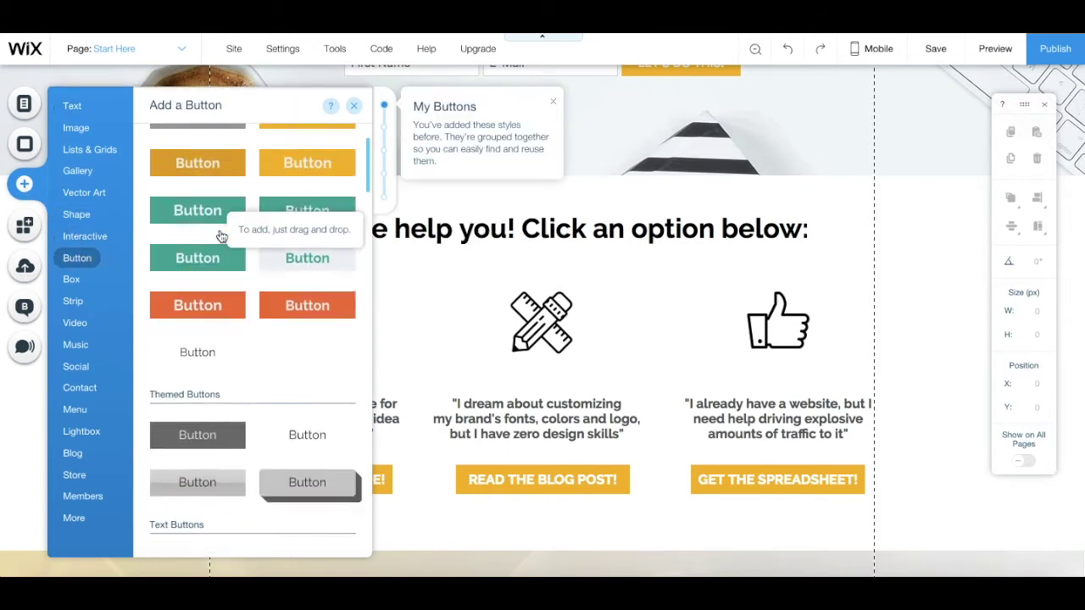
scroll(219, 235, down, 6)
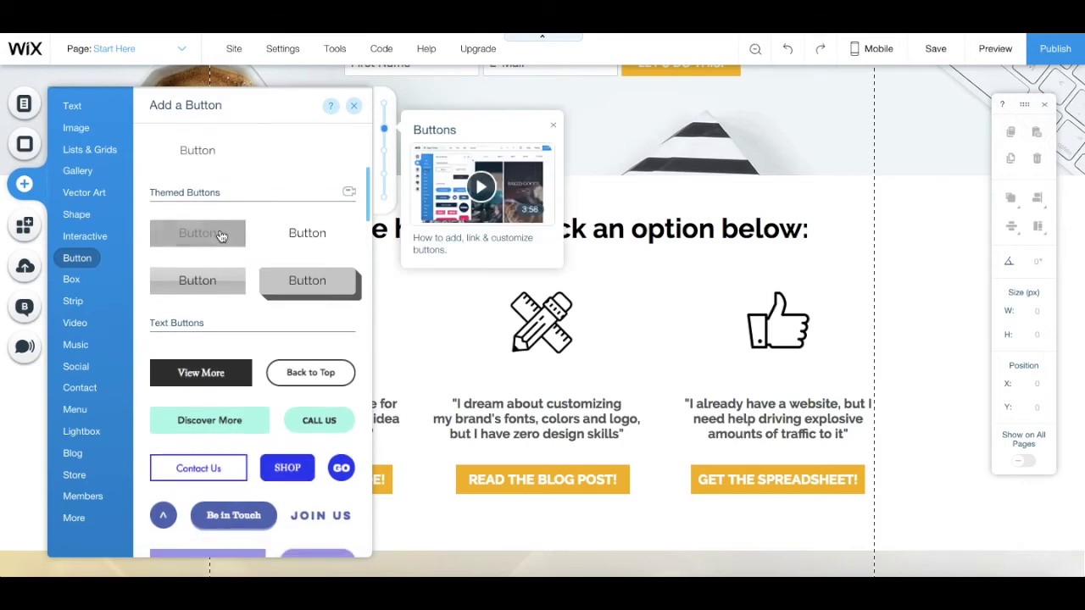
scroll(219, 236, down, 4)
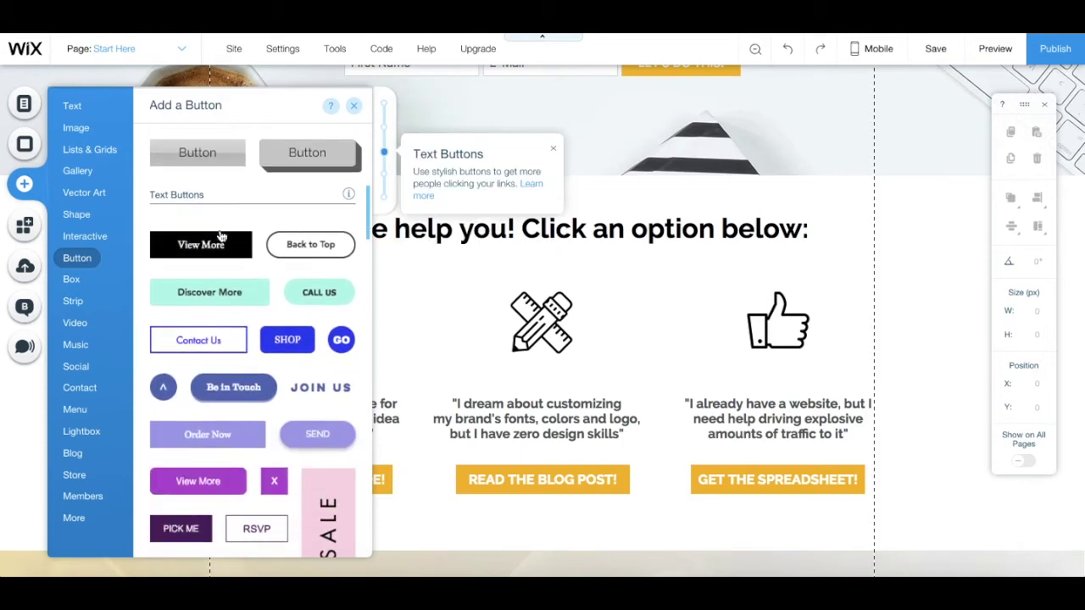
scroll(218, 235, up, 2)
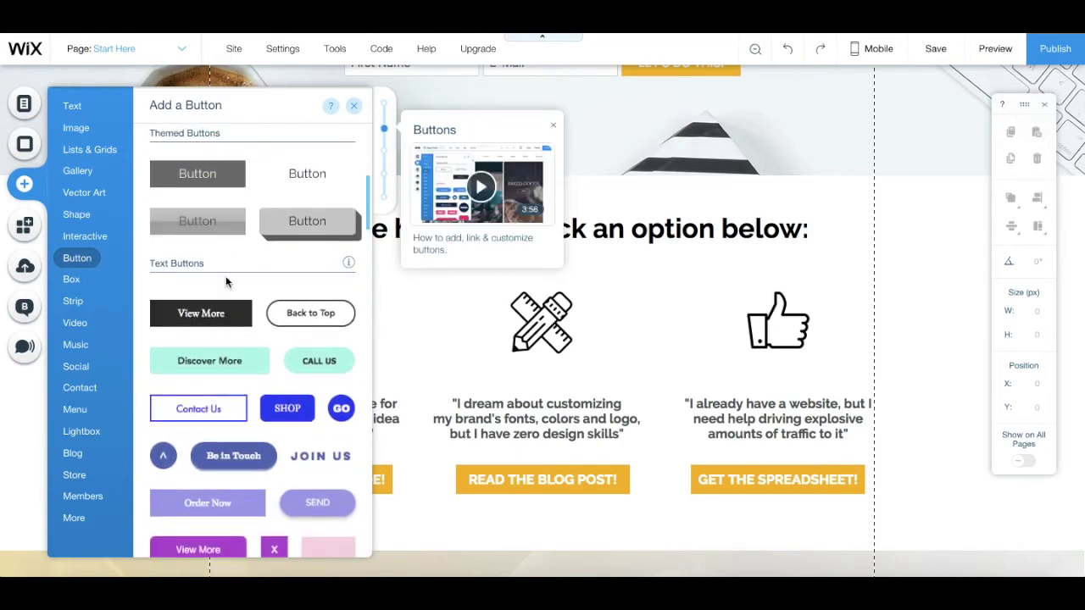
scroll(225, 281, up, 5)
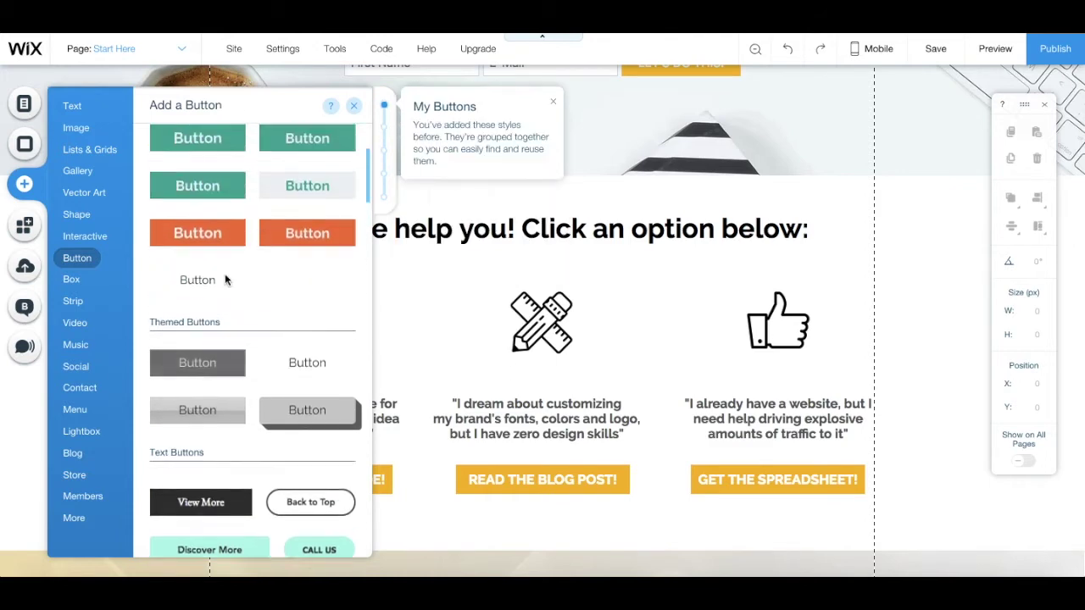
scroll(225, 279, up, 1)
click(215, 275)
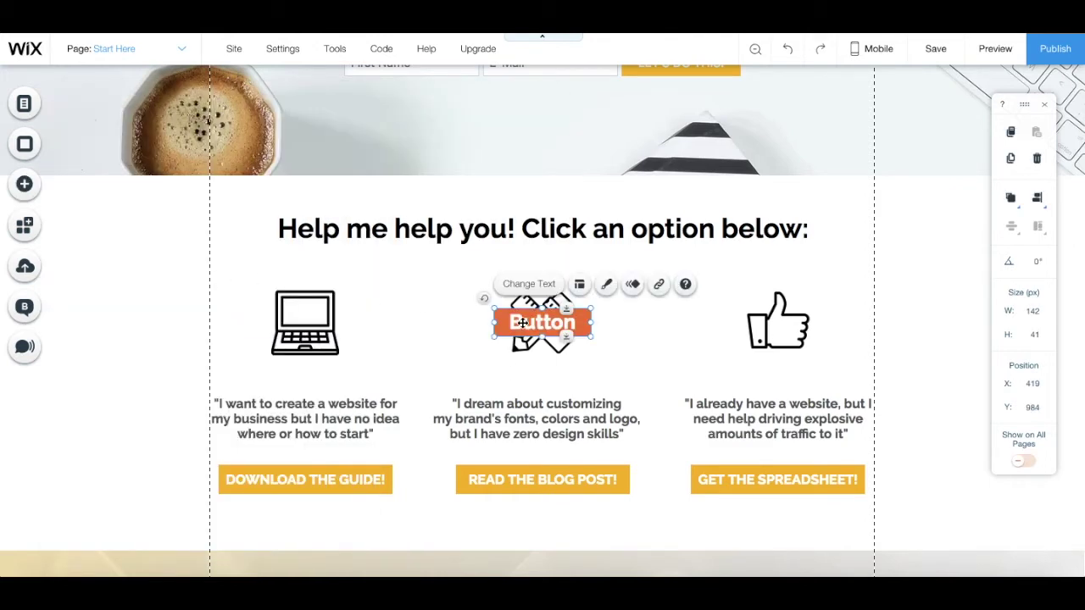
drag(523, 322, 453, 145)
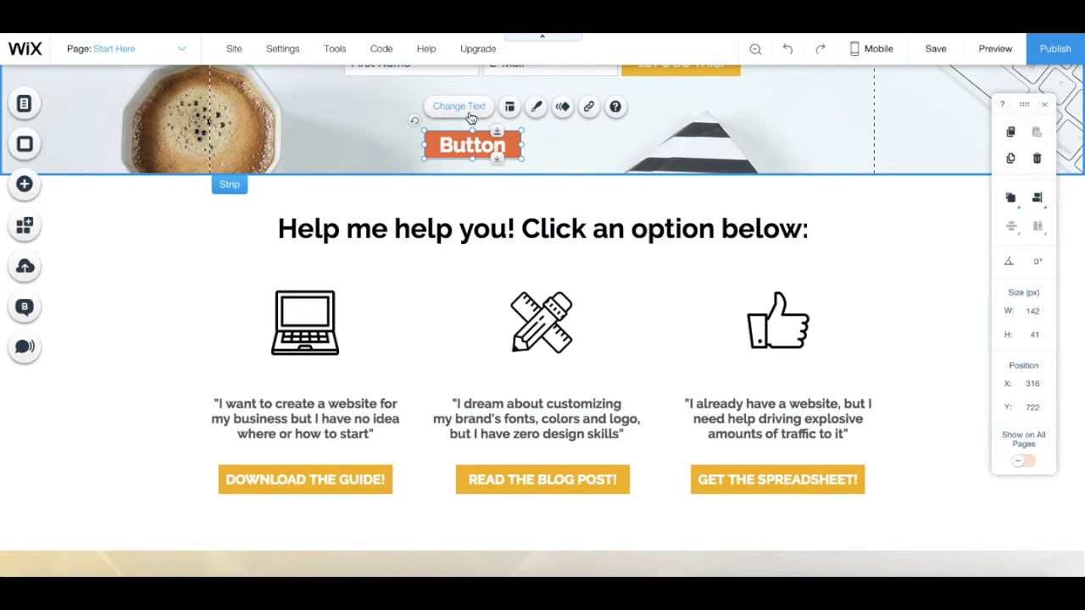
Step: Set the new button's text to "Click here now!" and link it to the Start Here page
click(471, 108)
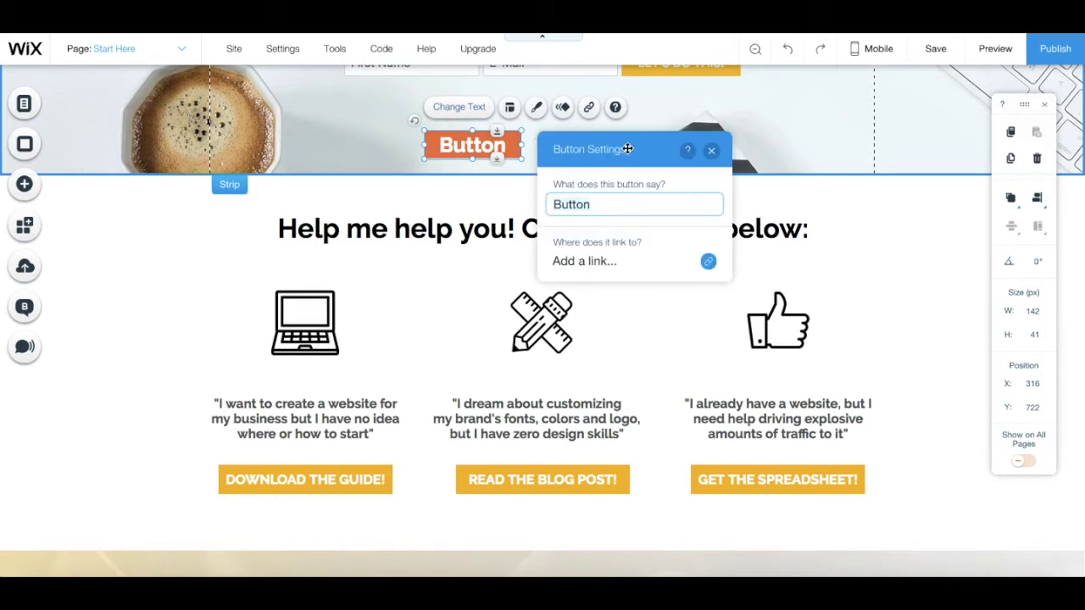
key(ctrl+a)
text(Click )
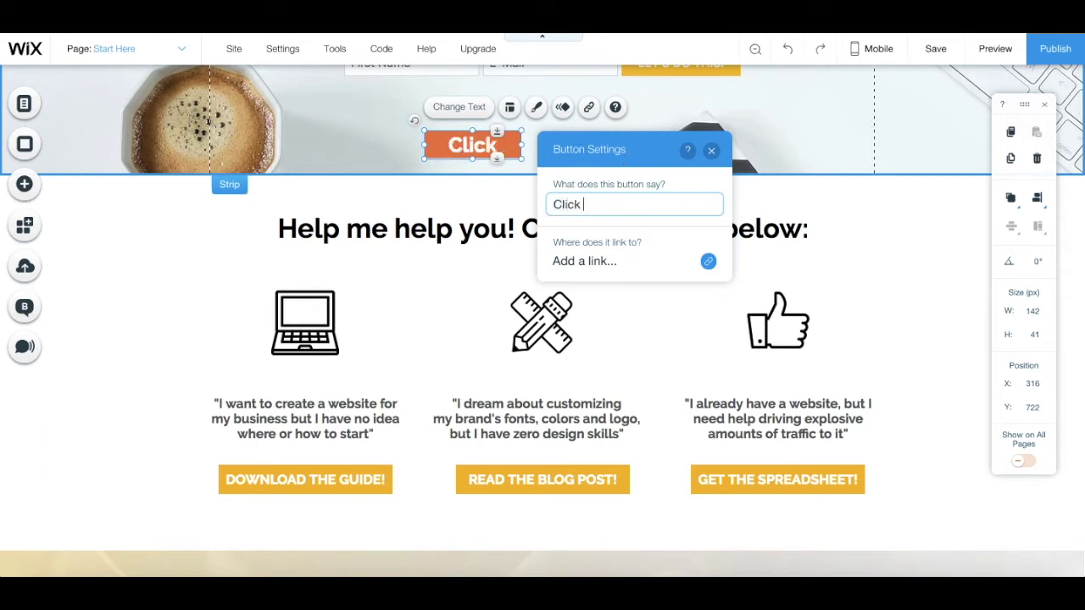
text(here now!)
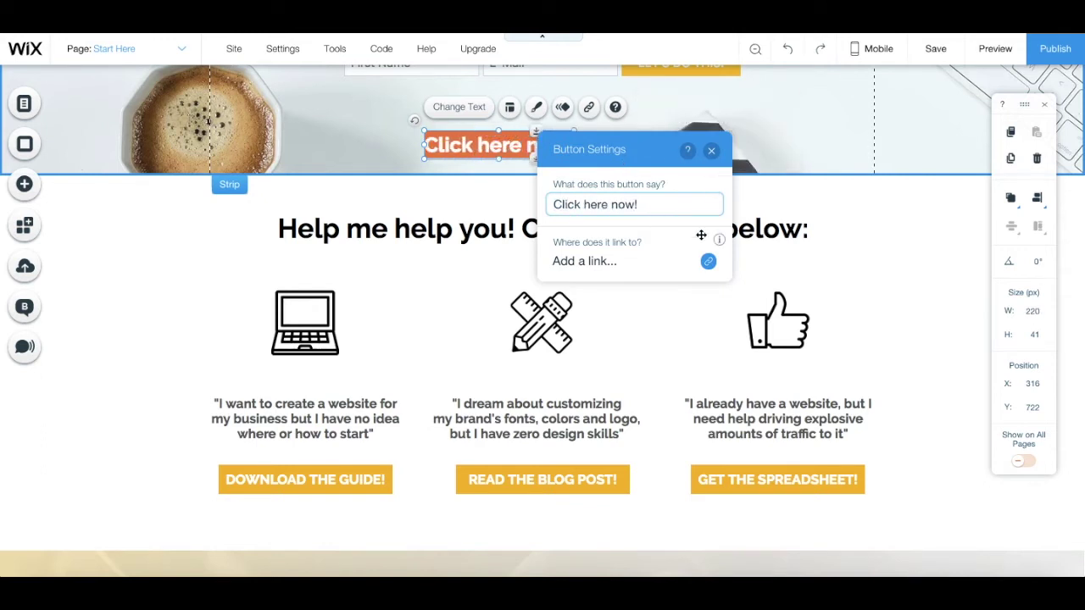
click(669, 270)
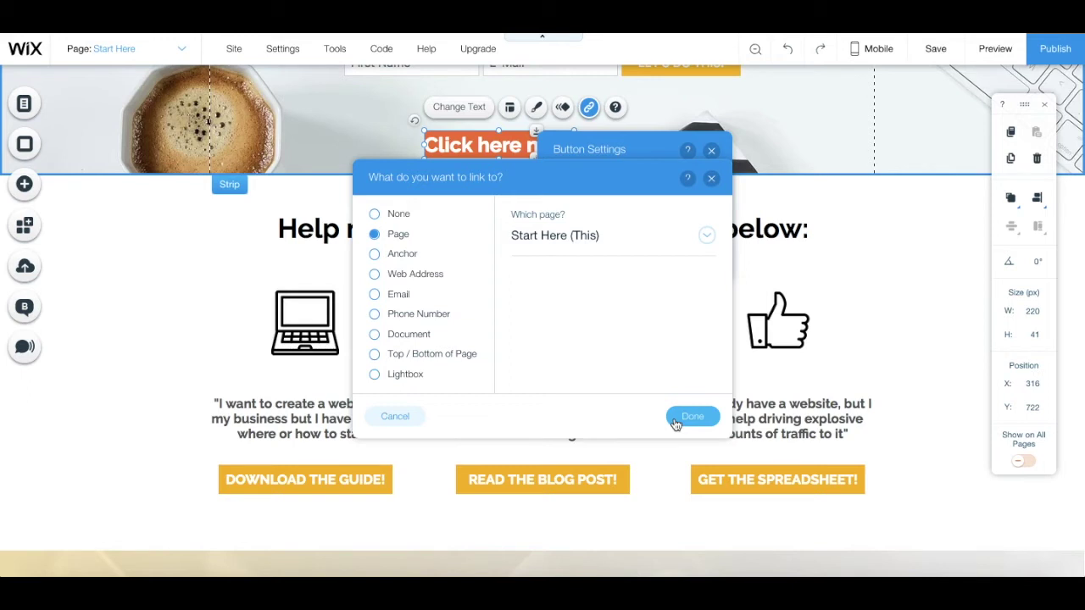
click(675, 416)
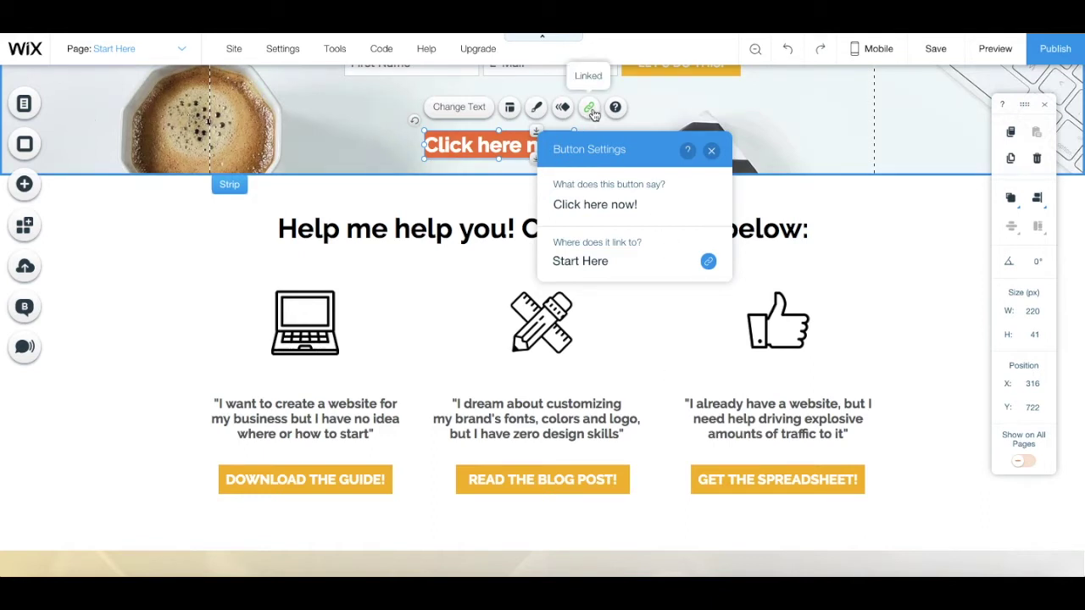
Step: Check the button's link destination and its text alignment options
click(591, 109)
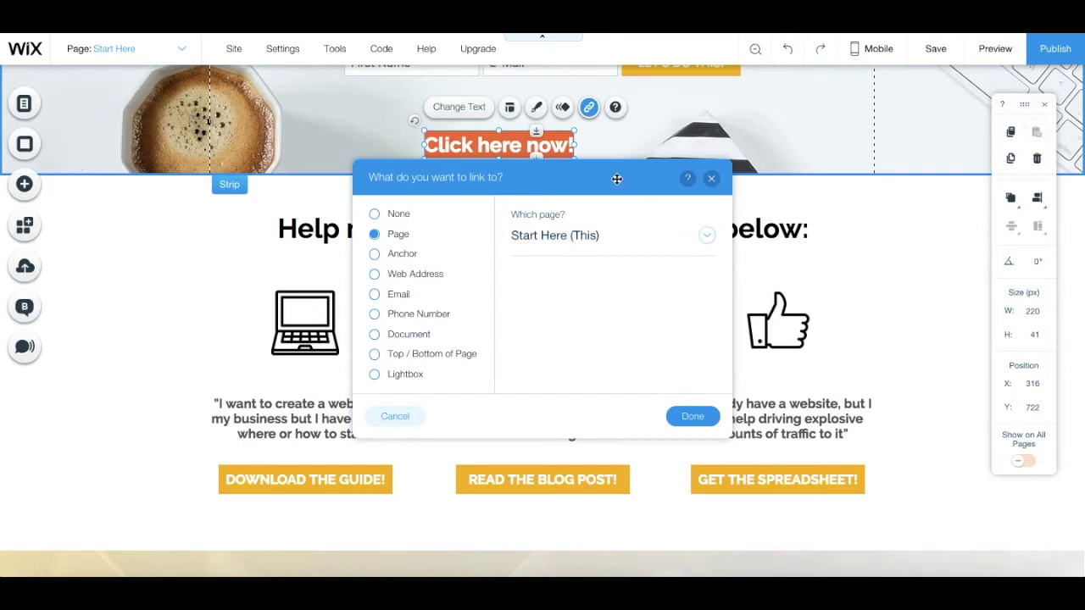
click(713, 179)
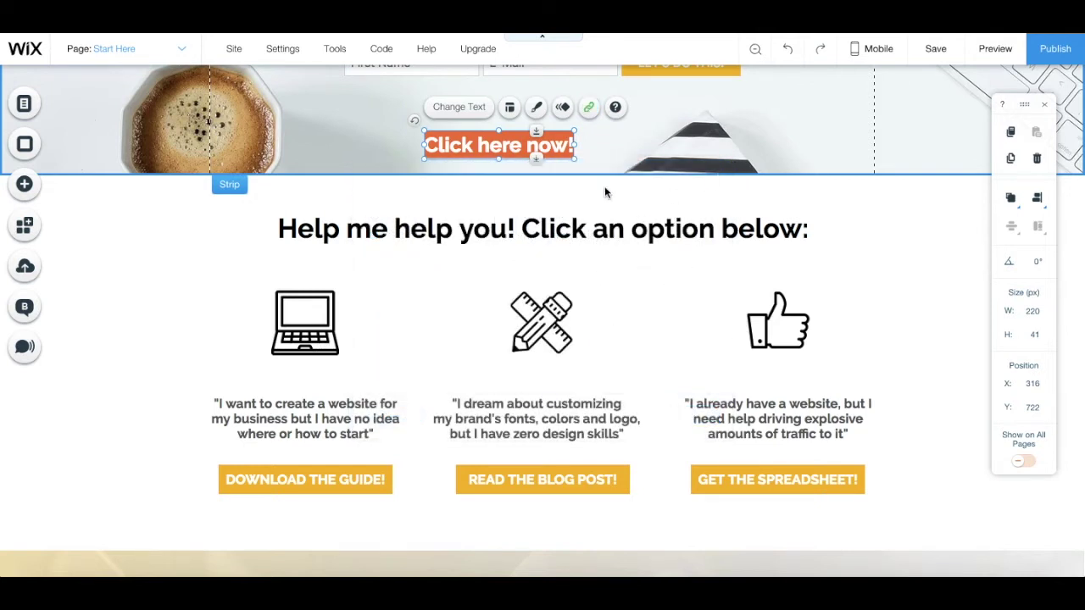
click(510, 111)
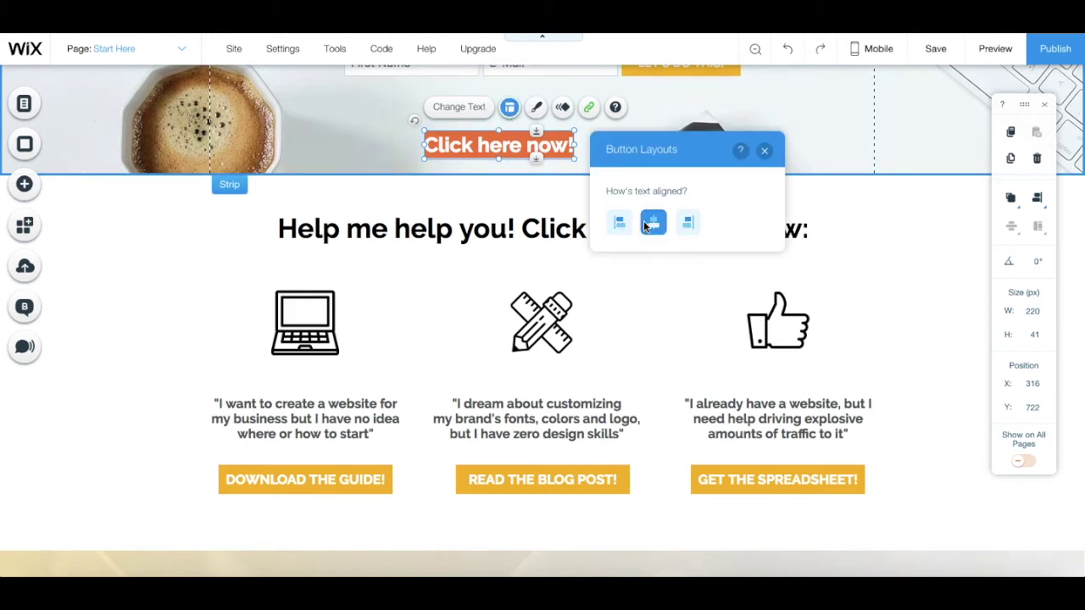
click(765, 151)
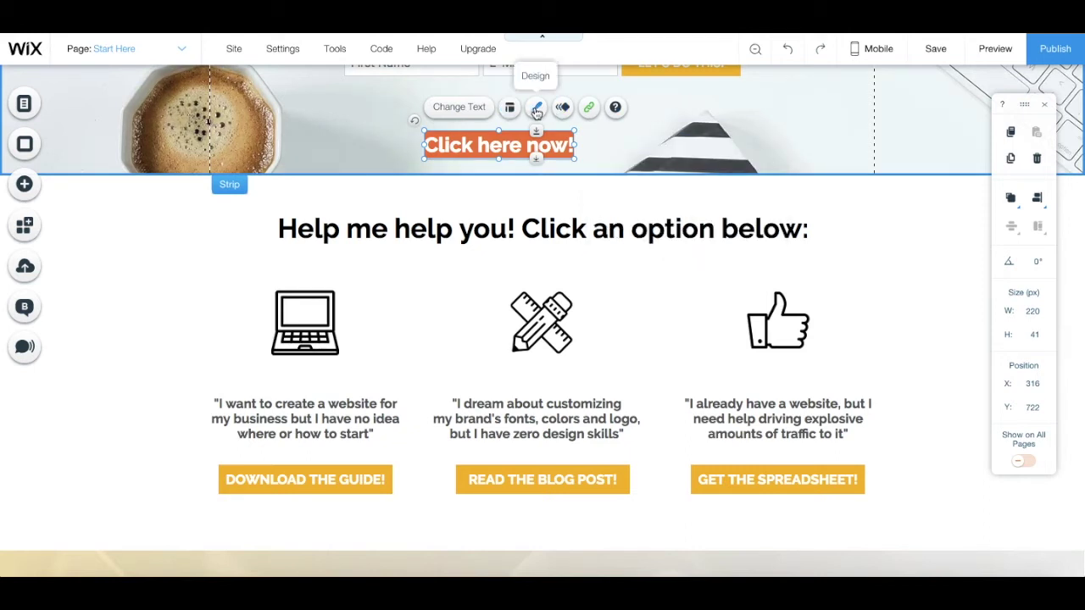
Step: Examine the button's preset designs and its customization settings, including the hover state's fill color and opacity
click(536, 109)
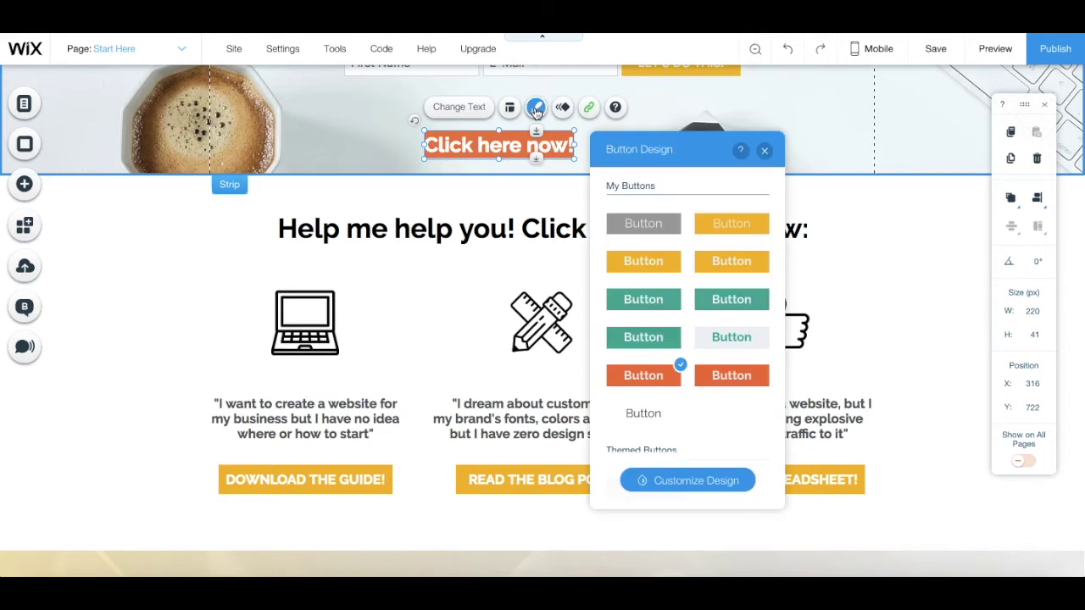
scroll(700, 207, down, 3)
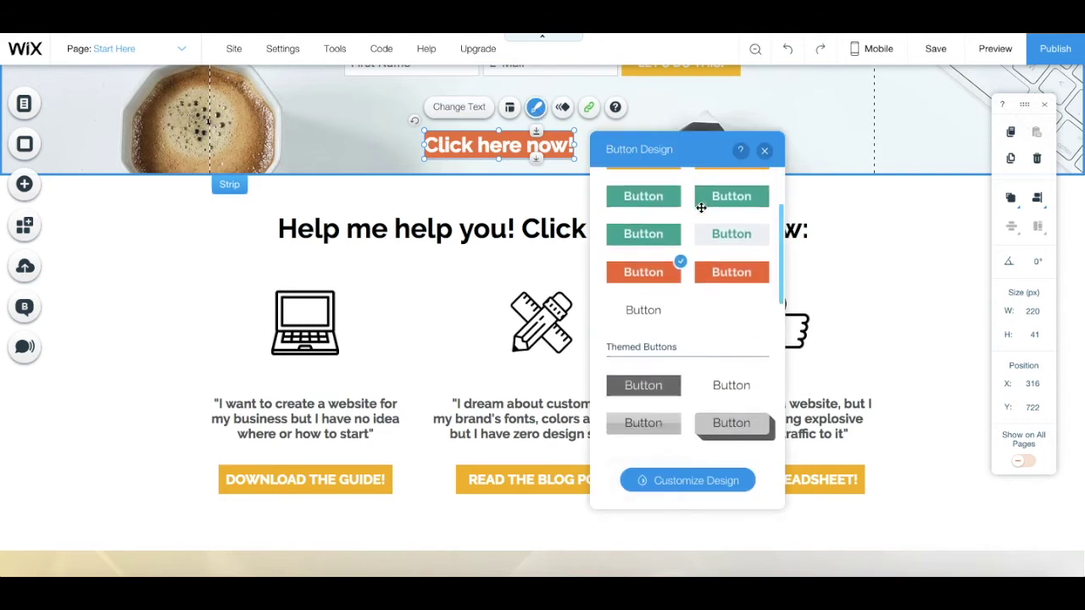
scroll(701, 209, down, 3)
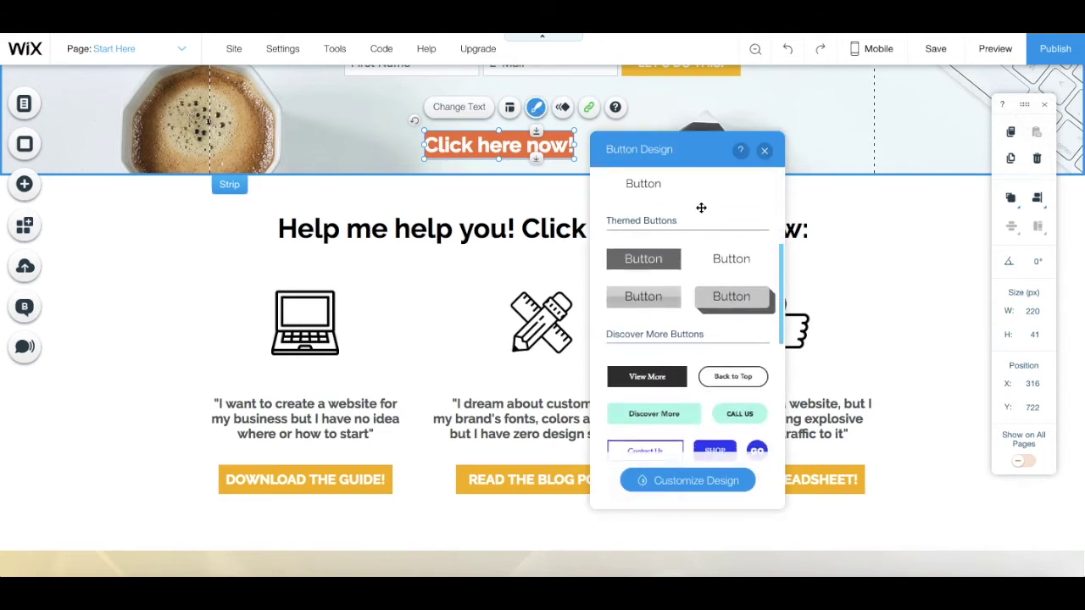
click(670, 490)
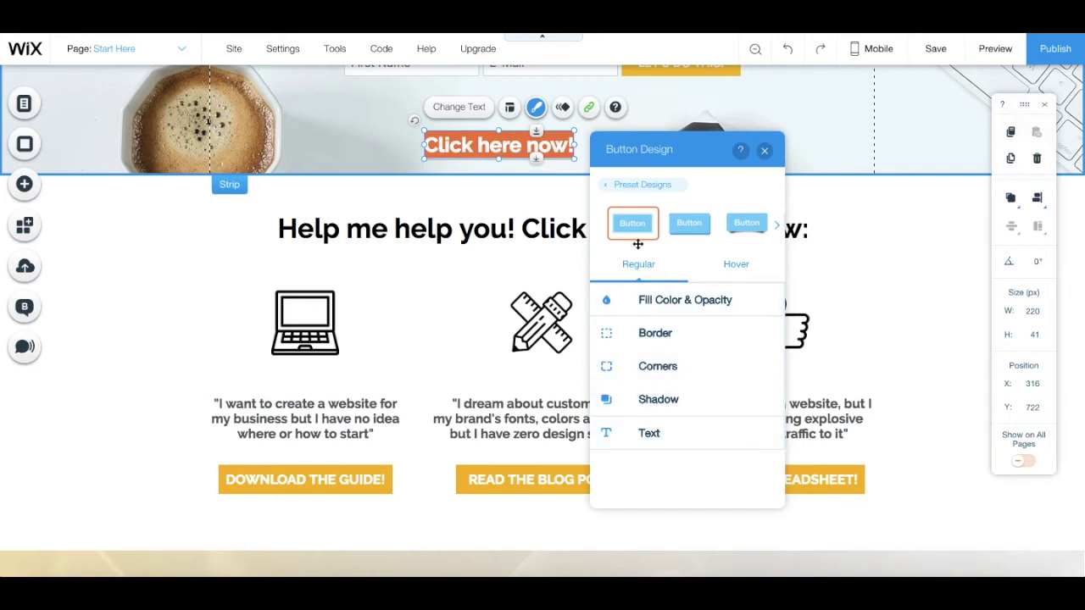
click(716, 270)
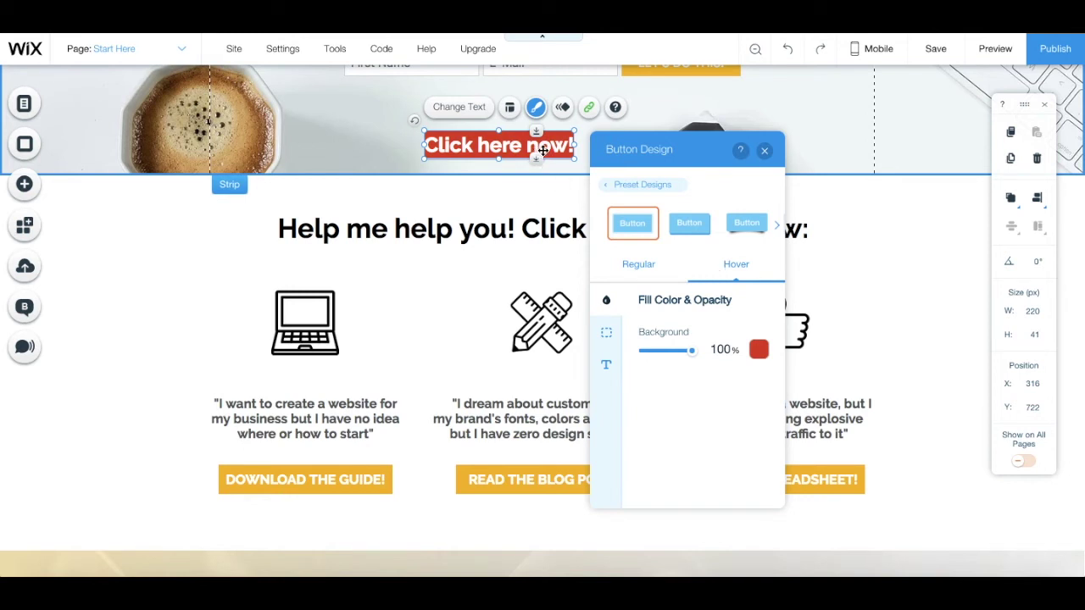
click(765, 151)
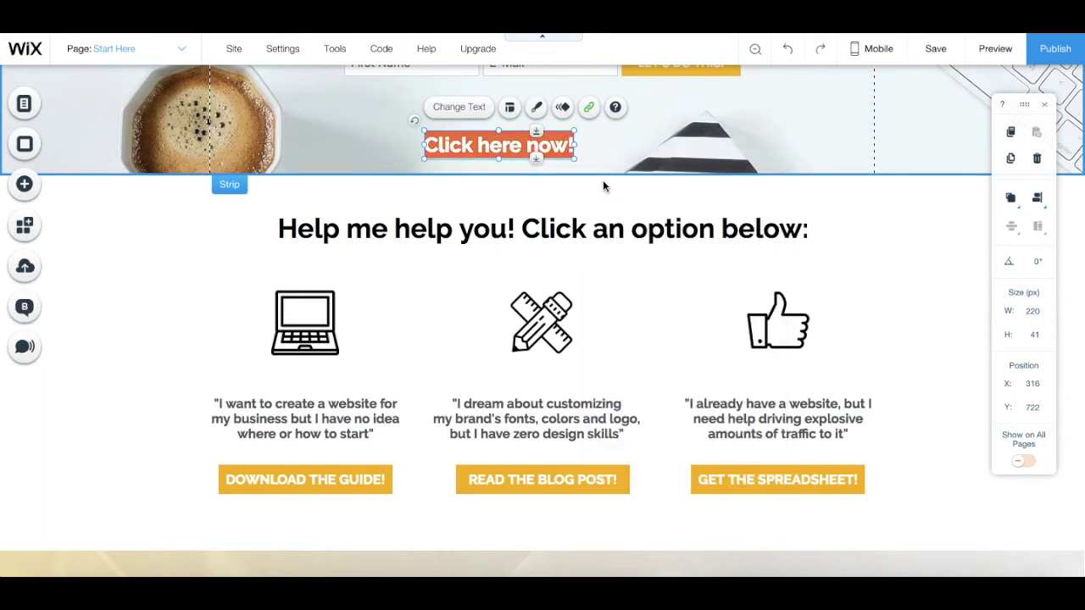
Step: Look through the animations available for the "Click here now!" button
click(562, 108)
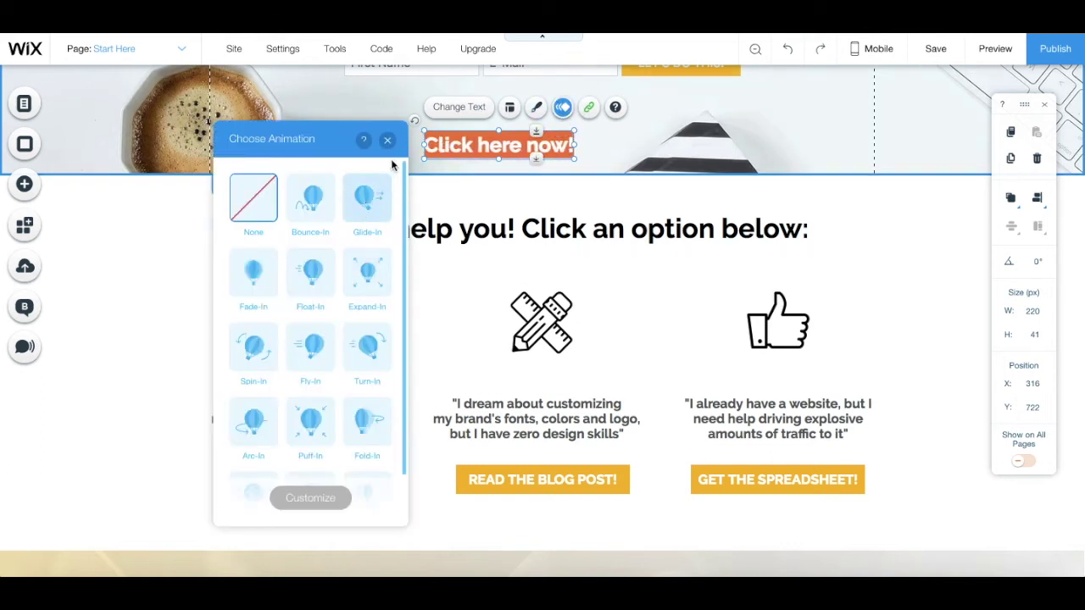
click(388, 140)
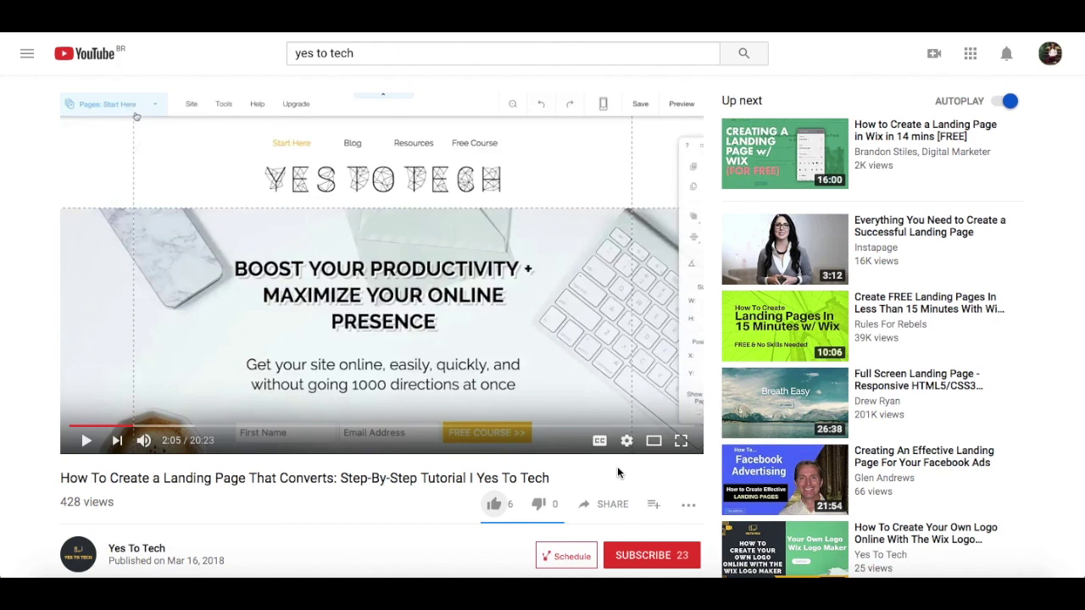
Step: Switch to YouTube, like the Yes To Tech landing page tutorial, open its share options and subscribe to the channel
click(495, 506)
click(610, 504)
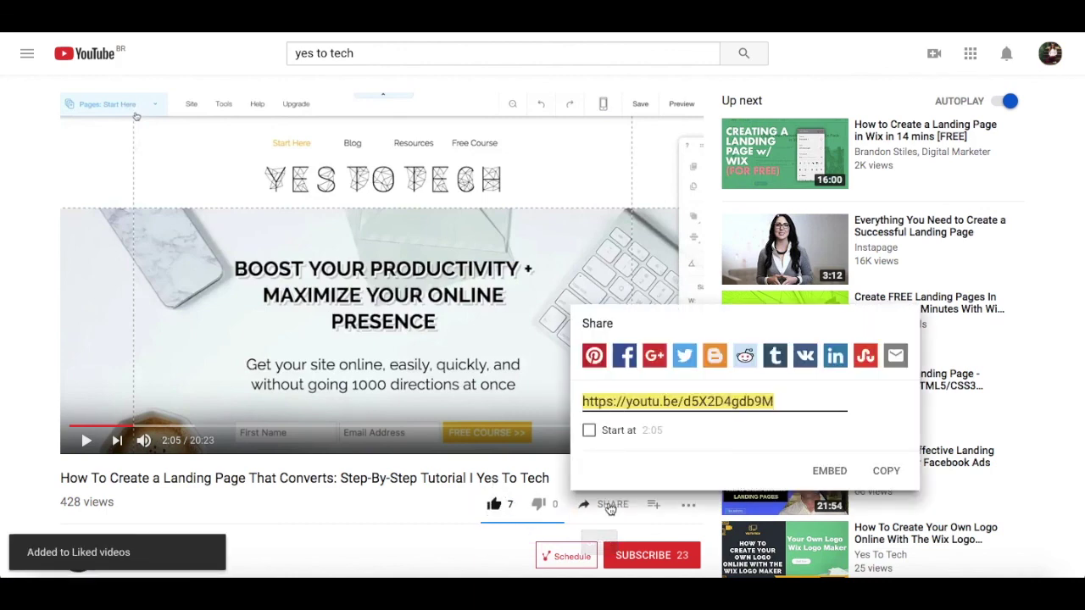
click(643, 552)
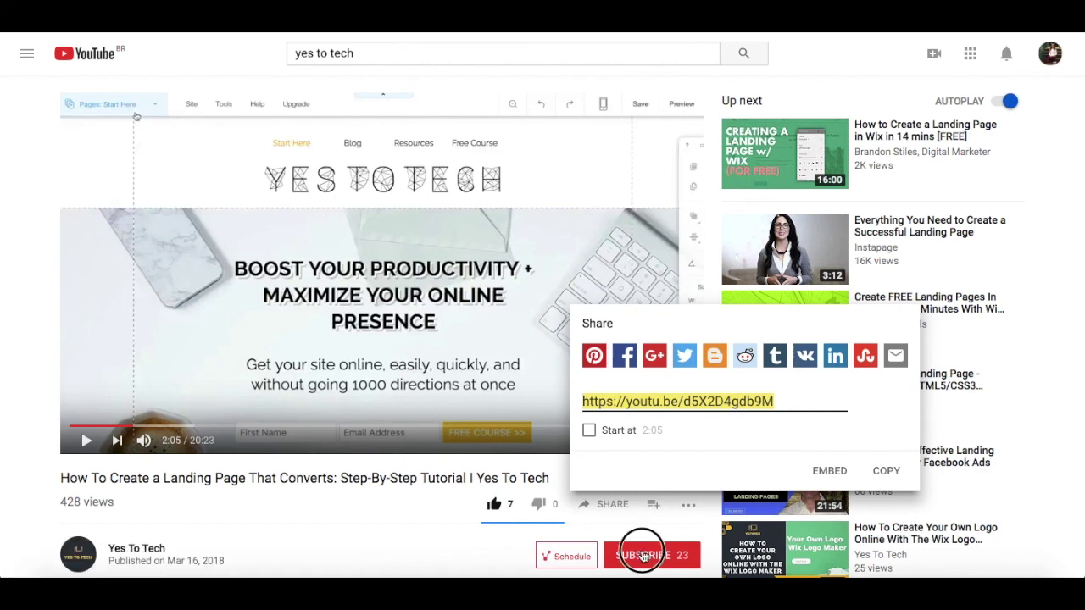